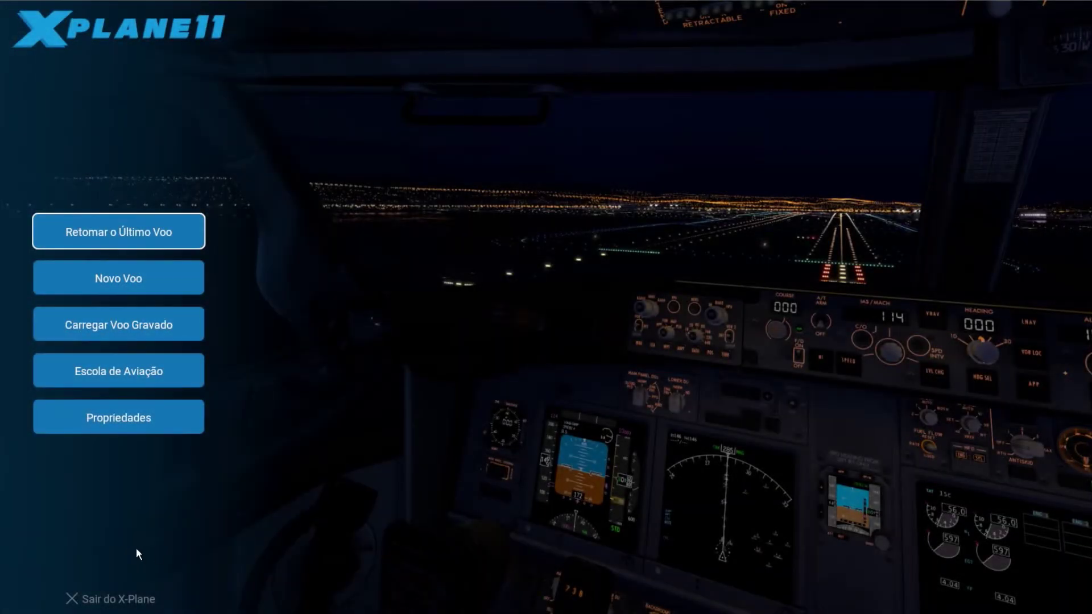
- Open the network settings (Rede), passing through the audio and graphics settings, and view the available roles for this machine
left_click(121, 419)
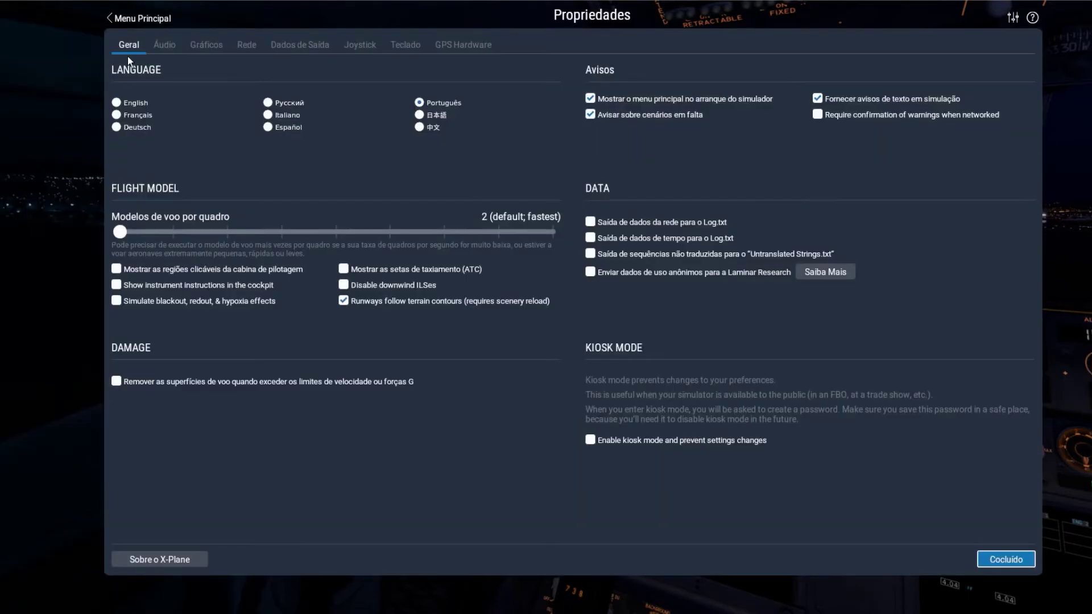
left_click(165, 47)
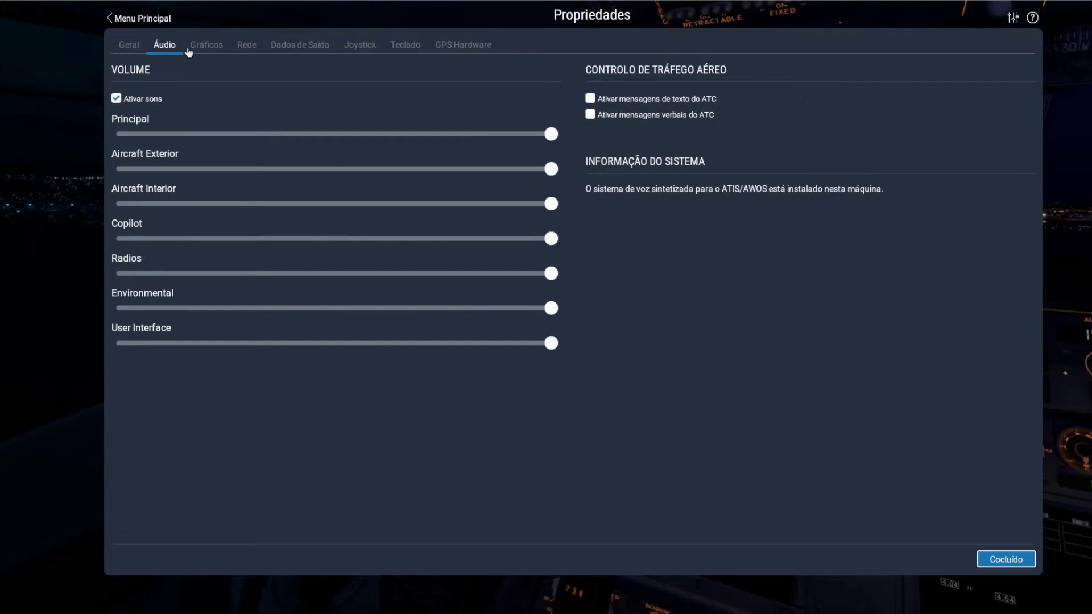
left_click(219, 50)
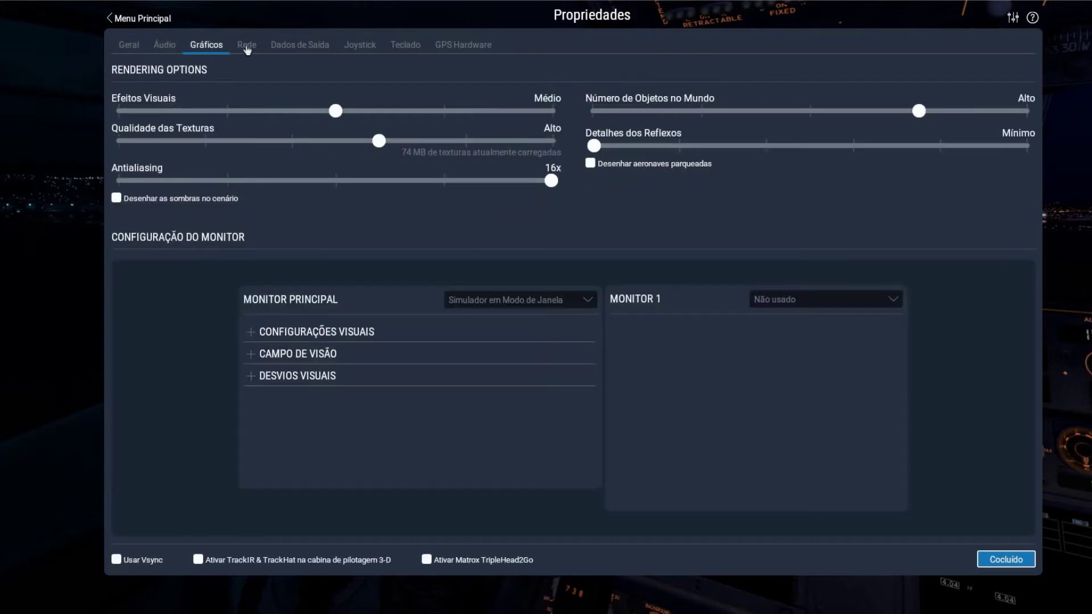
left_click(248, 51)
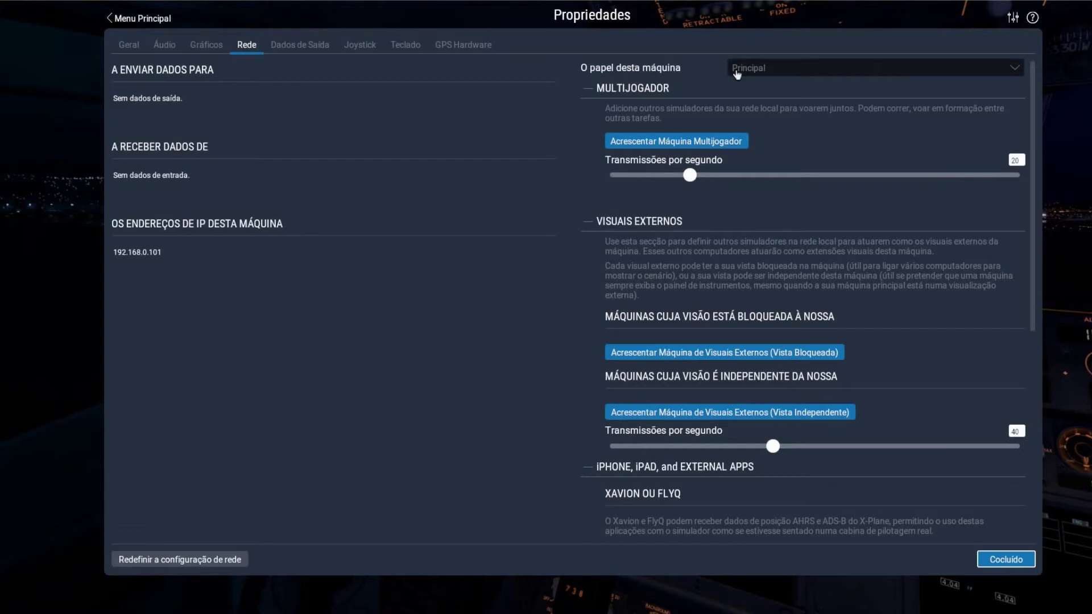
left_click(772, 69)
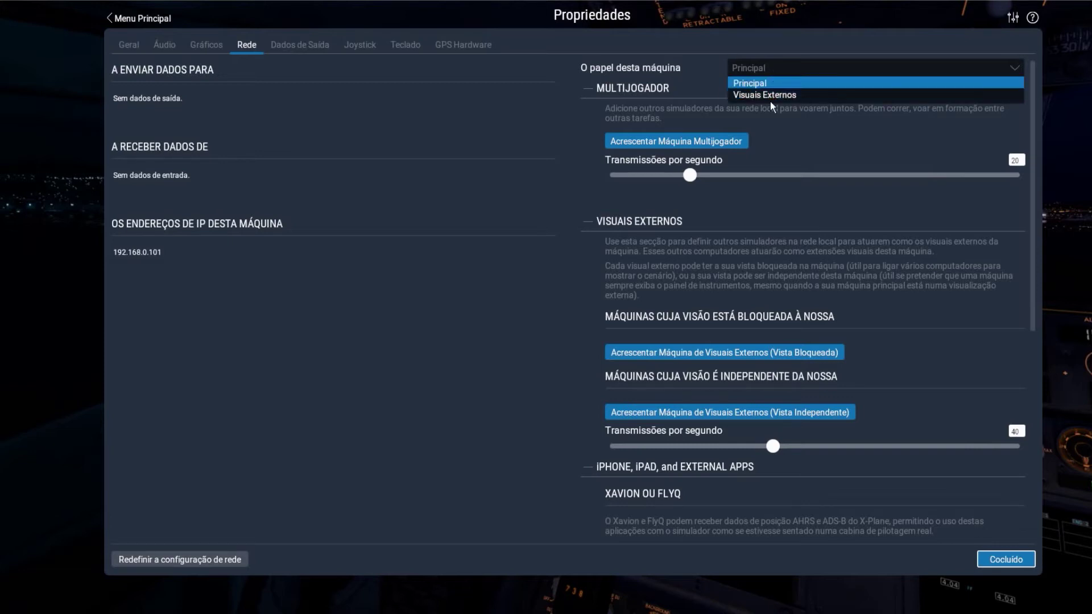
left_click(397, 429)
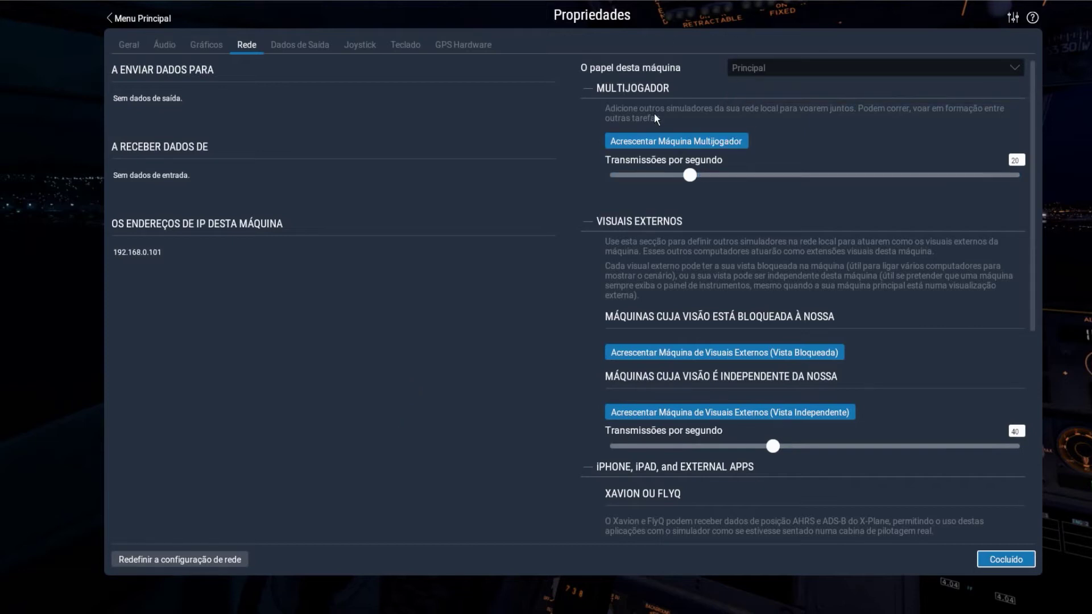
- Add ten multiplayer machines to the network's multiplayer section
left_click(665, 141)
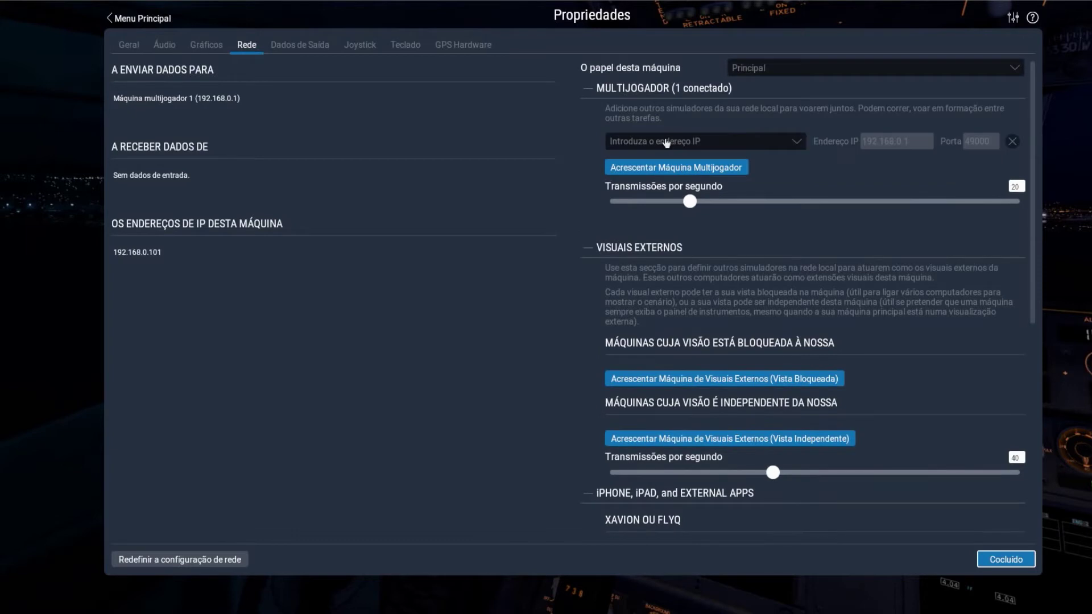
left_click(665, 167)
left_click(664, 193)
left_click(663, 220)
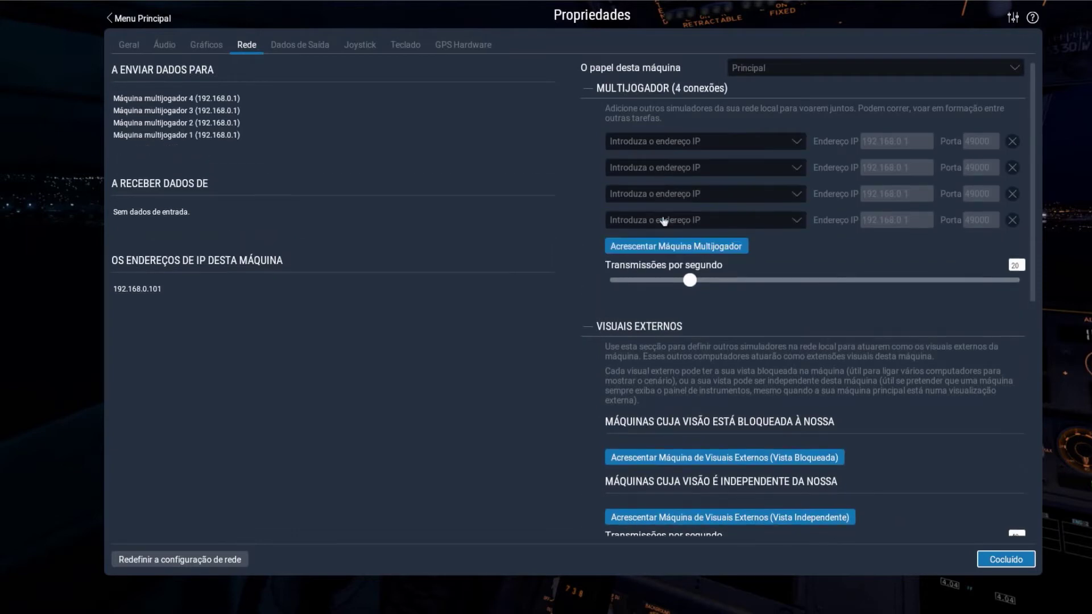
left_click(663, 245)
left_click(663, 272)
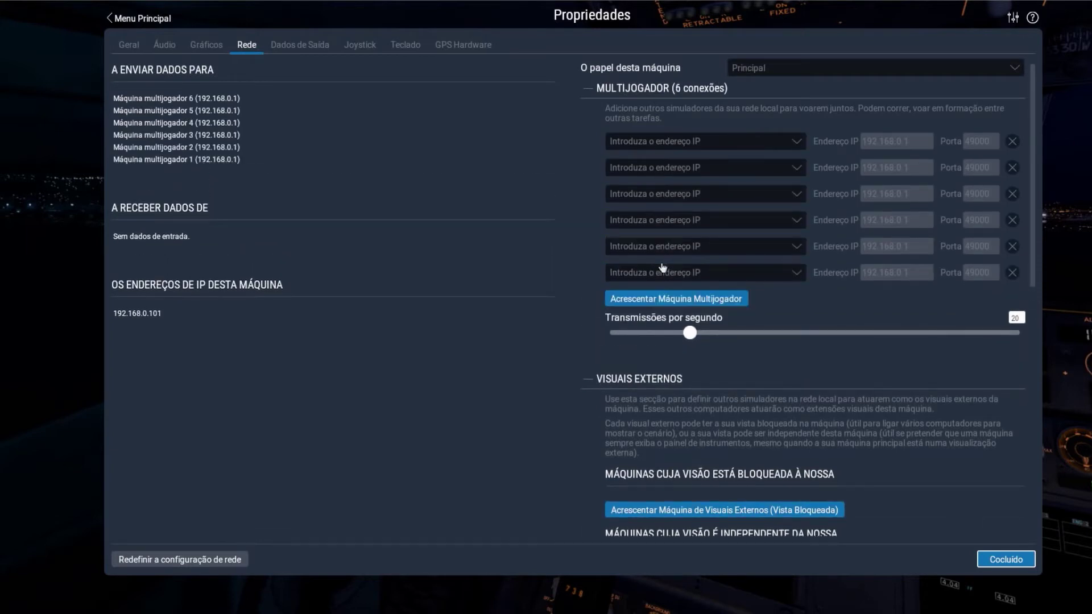
left_click(663, 299)
left_click(668, 324)
left_click(667, 351)
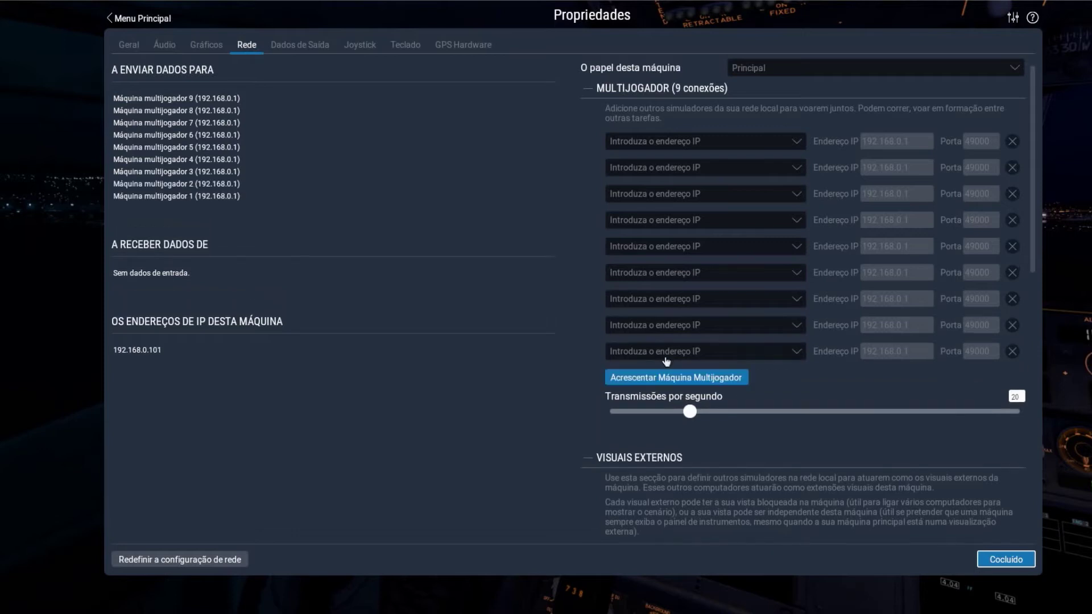
left_click(667, 376)
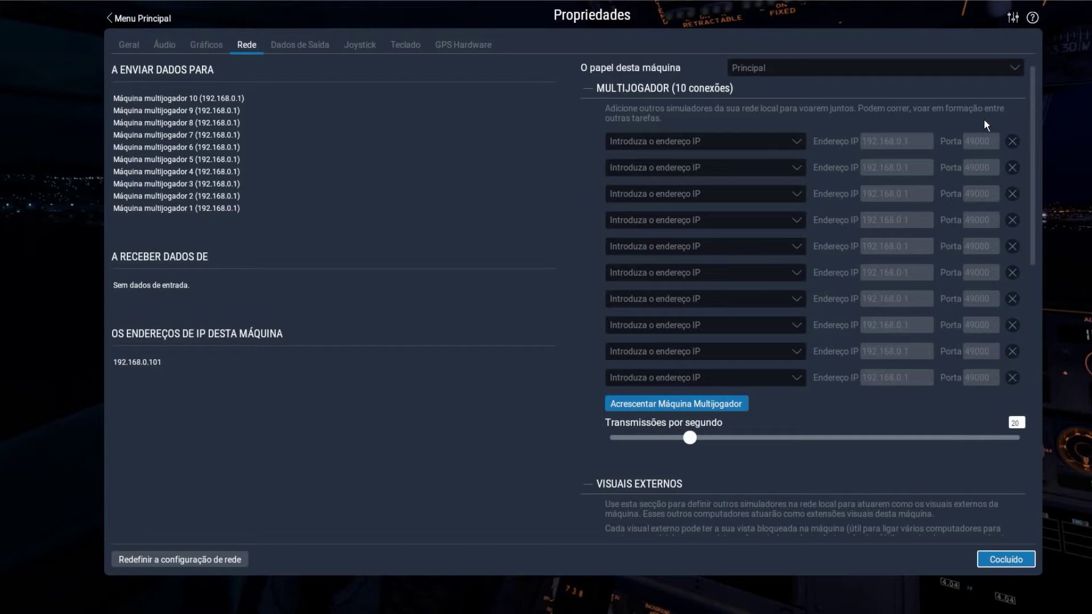
- Go through the IP address fields of the added multiplayer machines without changing them
left_click(900, 143)
left_click(920, 172)
left_click(911, 195)
left_click(905, 225)
left_click(908, 249)
left_click(906, 275)
left_click(898, 325)
left_click(899, 354)
left_click(900, 377)
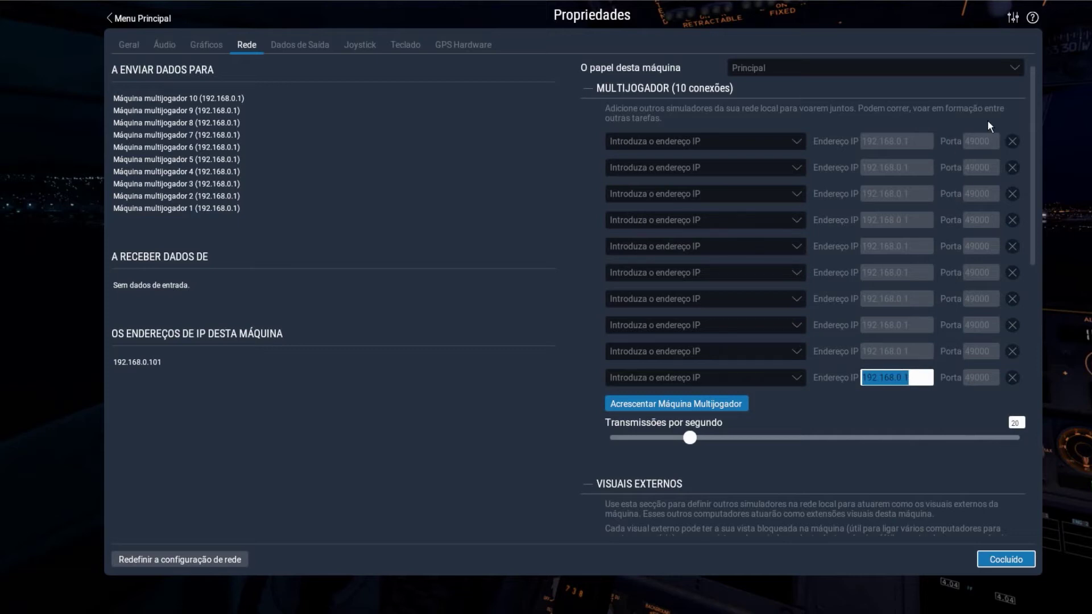
- Remove all ten multiplayer machines from the network configuration
left_click(1010, 142)
left_click(1010, 142)
left_click(1010, 141)
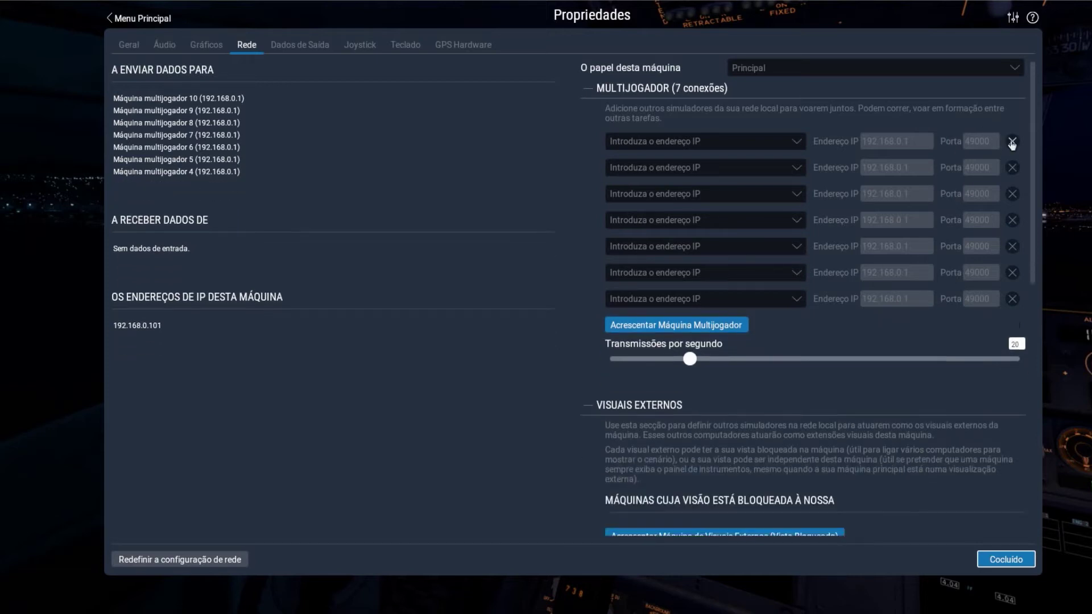
left_click(1010, 142)
left_click(1011, 142)
left_click(1010, 142)
left_click(1010, 142)
left_click(1010, 142)
left_click(1011, 142)
left_click(1010, 142)
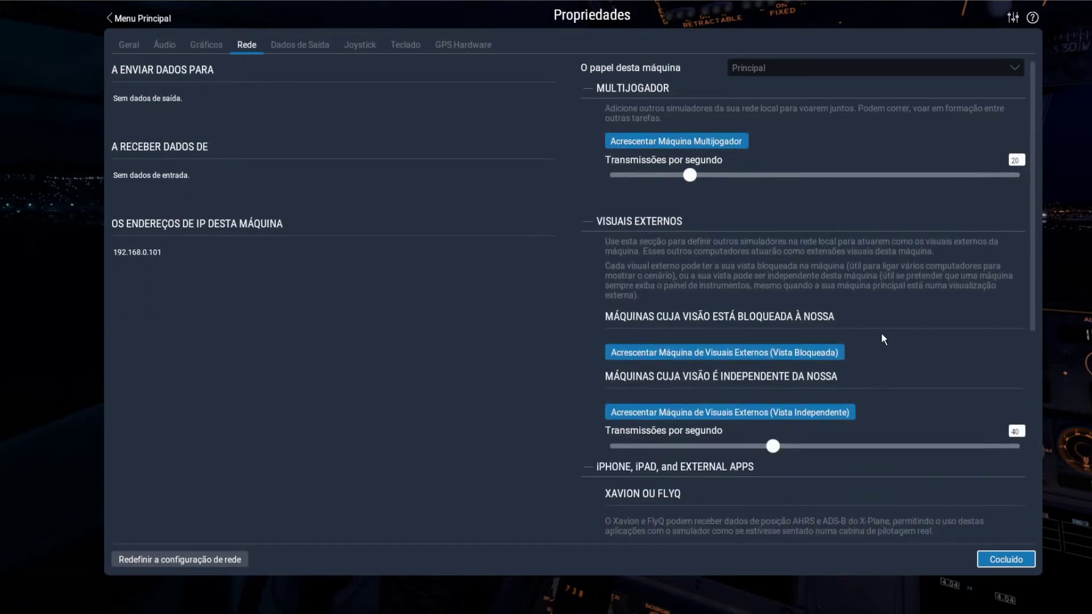
- Set the multiplayer transmissions per second to 17 and collapse the iPhone, iPad and external apps section, keeping external visuals expanded
left_click_drag(690, 175, 684, 207)
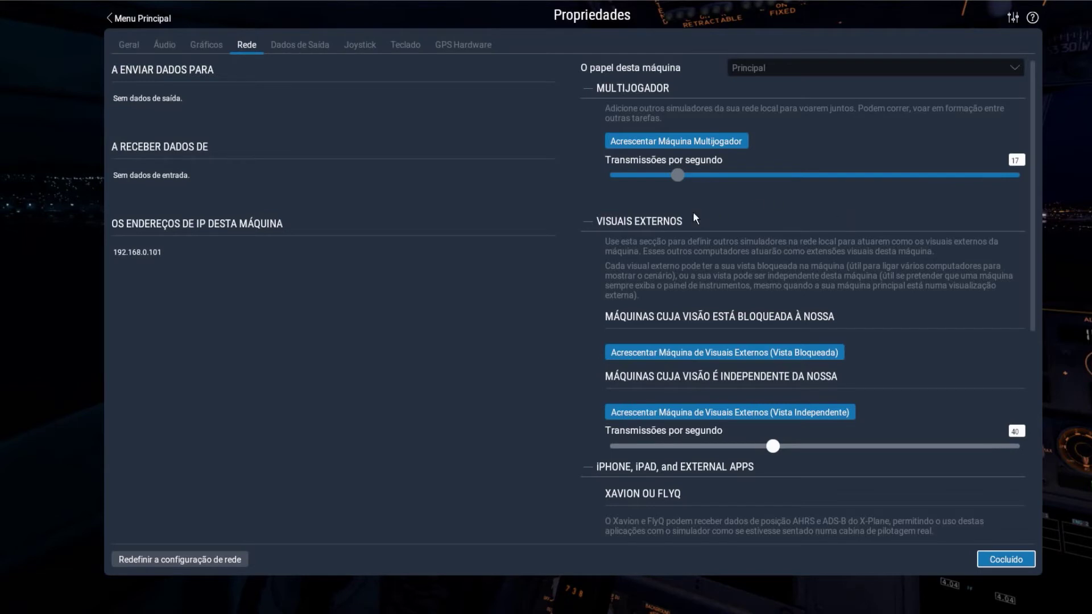
left_click(587, 221)
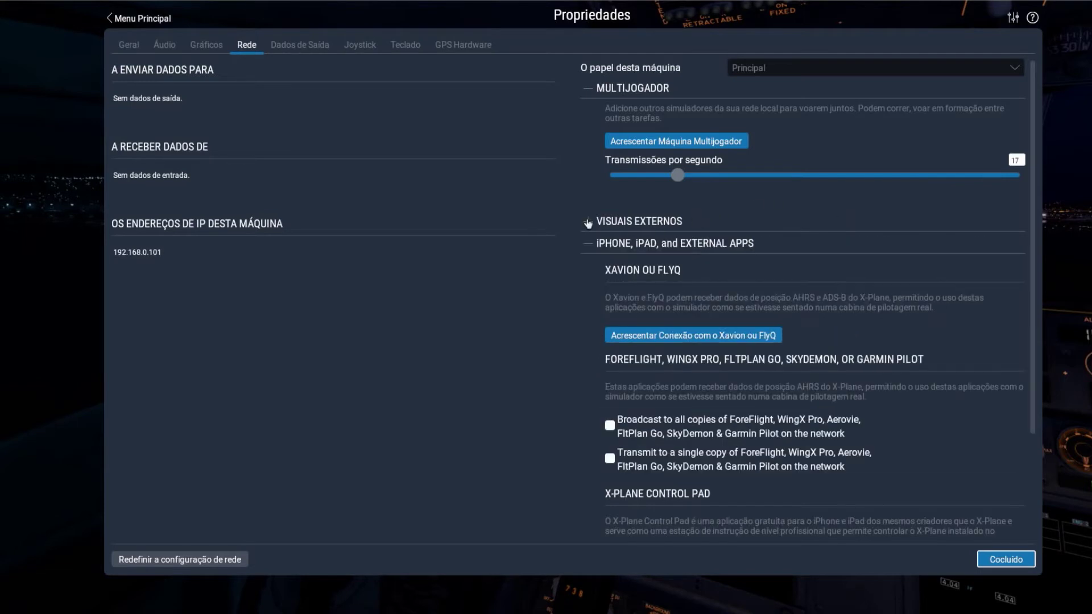
left_click(587, 244)
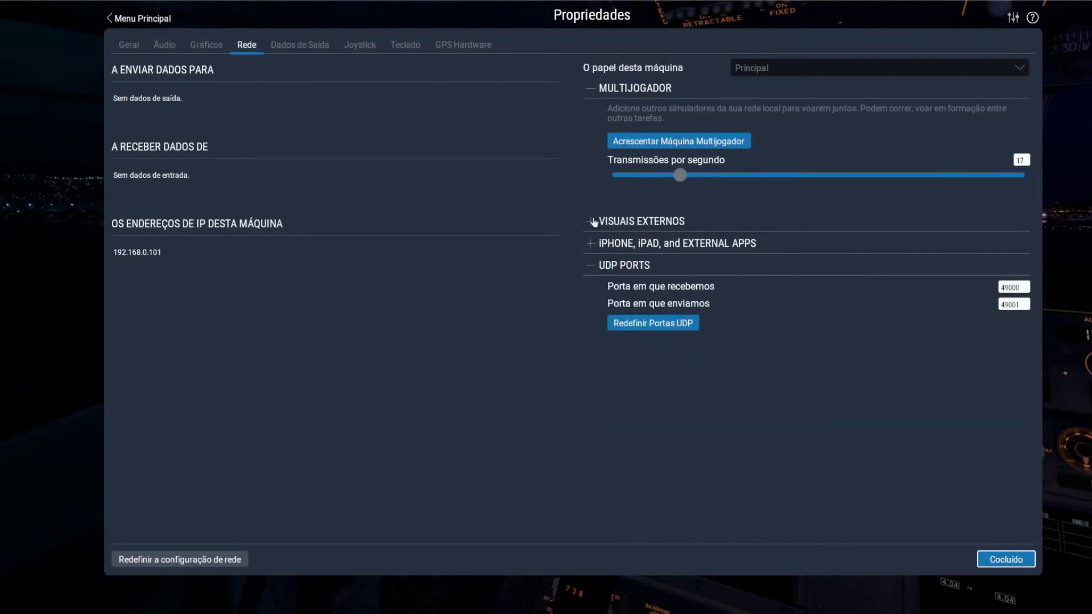
left_click(591, 221)
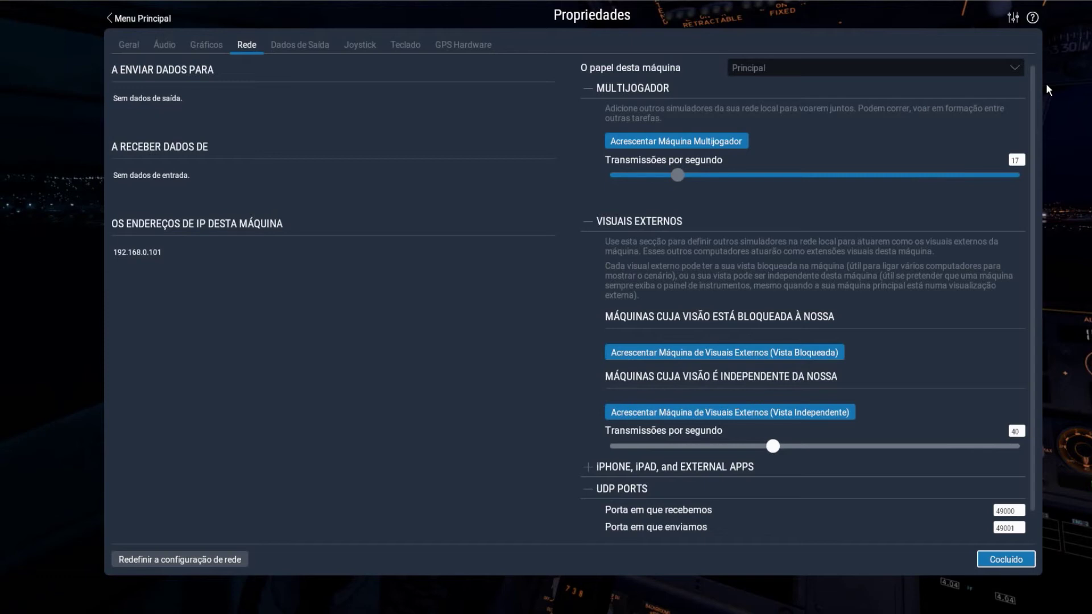
- Add and remove an external visuals machine with a locked view, and do the same with an independent-view machine
left_click(759, 358)
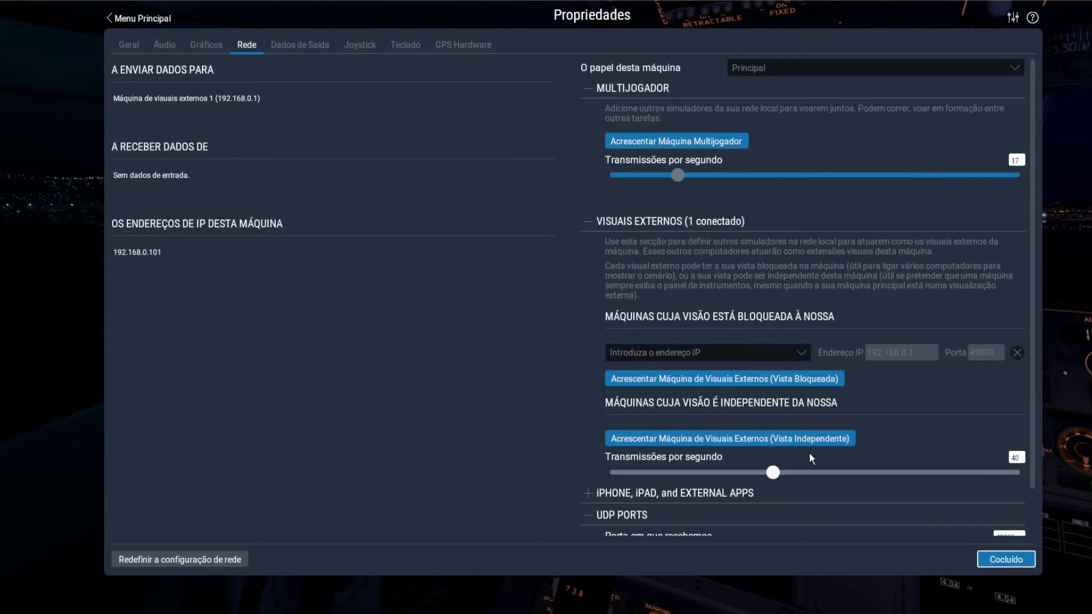
left_click(1016, 353)
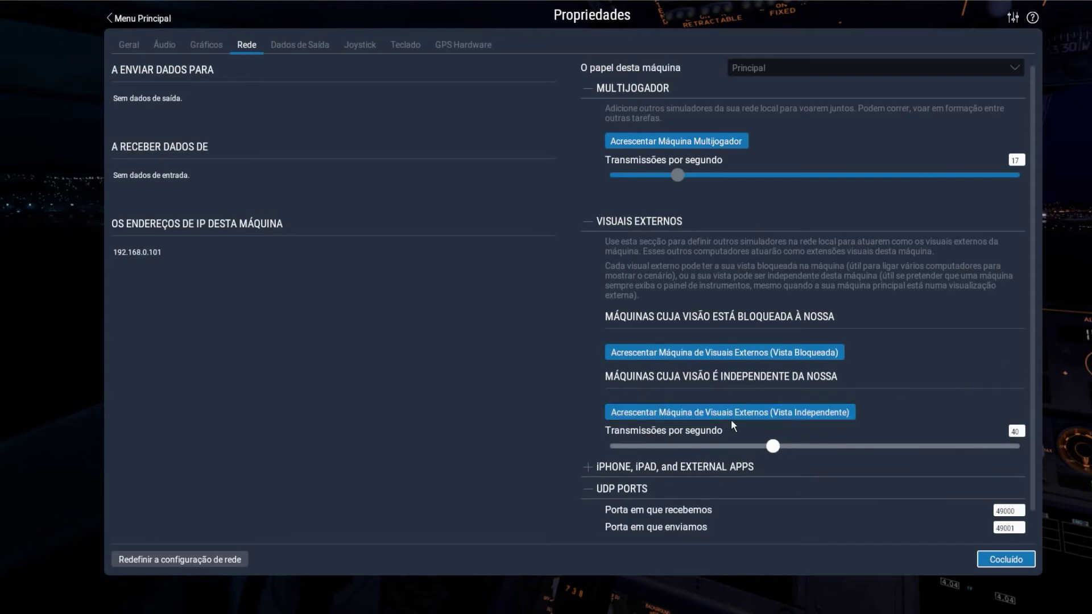
left_click(751, 413)
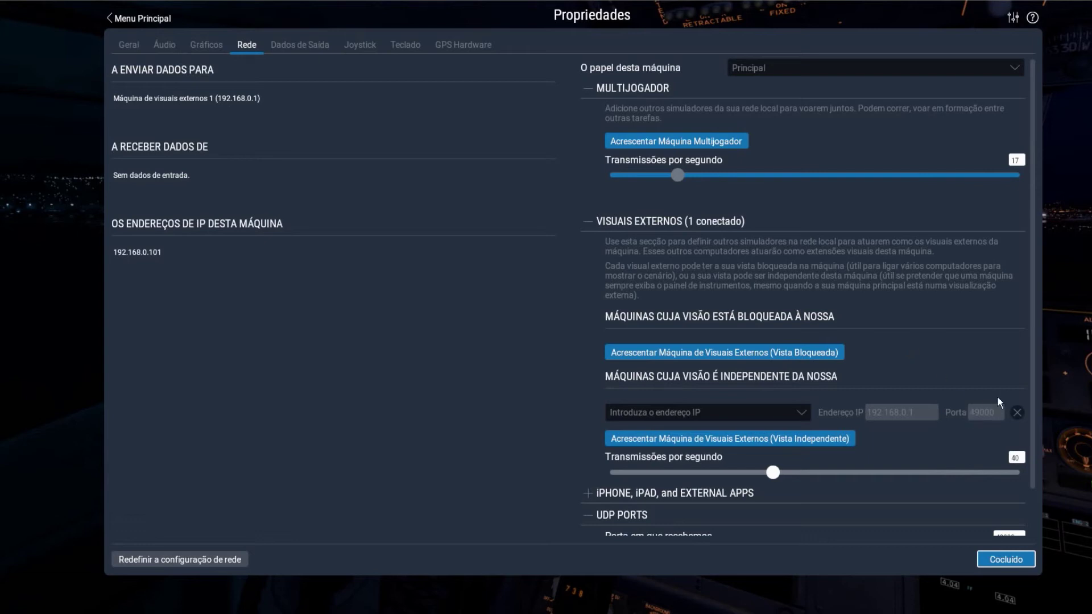
left_click(1016, 412)
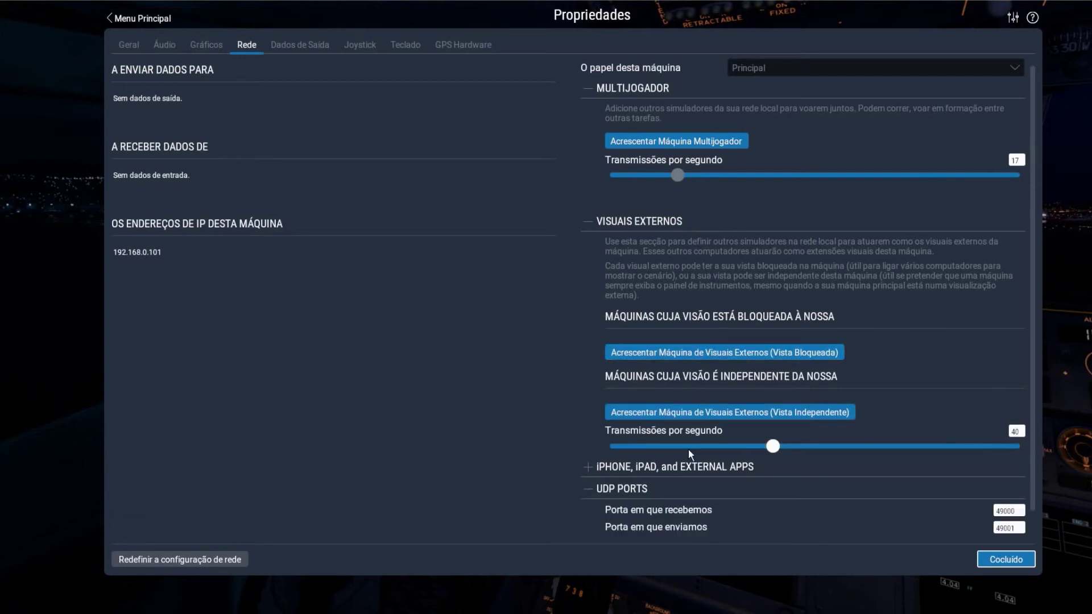
- Set the external visuals transmissions per second to 99 and collapse the external visuals section
left_click_drag(762, 447, 1053, 435)
scroll(581, 272, "down", 1)
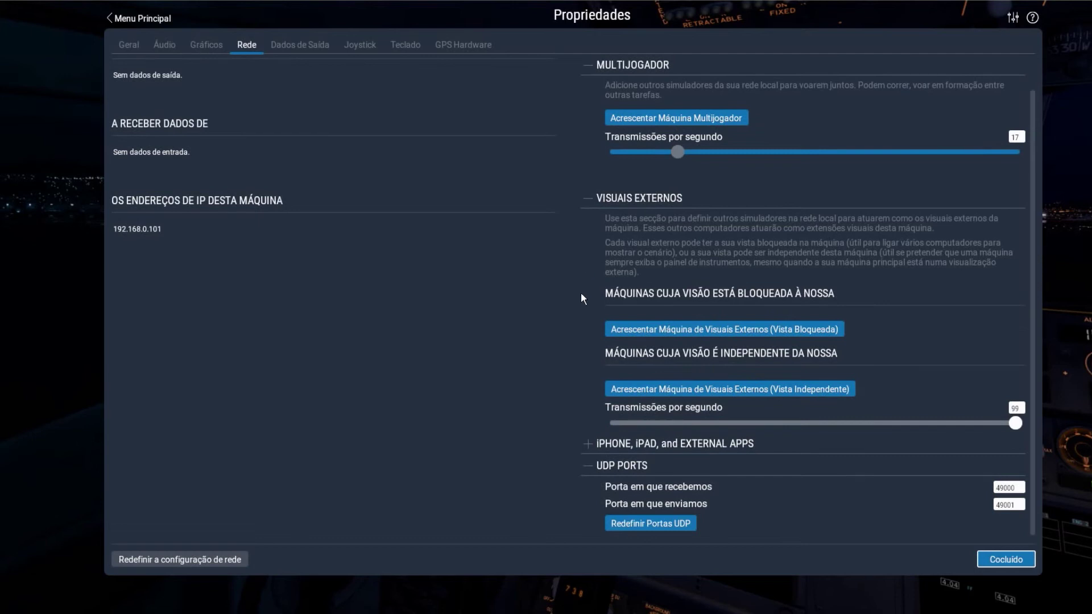
left_click(584, 199)
- Examine the connection options for iPhone, iPad and external apps, and the UDP port used for sending
left_click(590, 244)
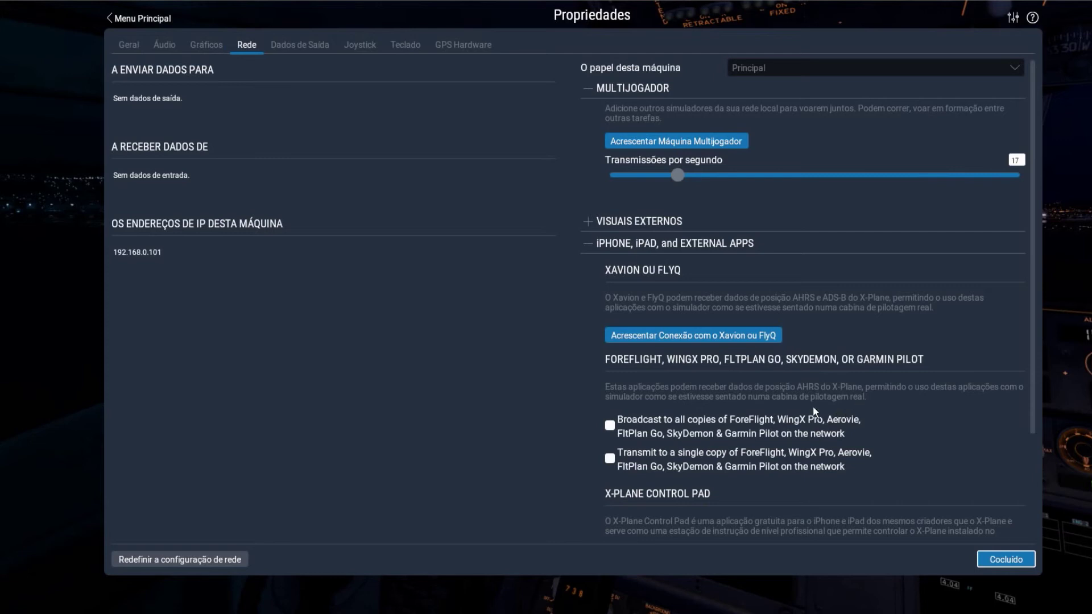
left_click(589, 244)
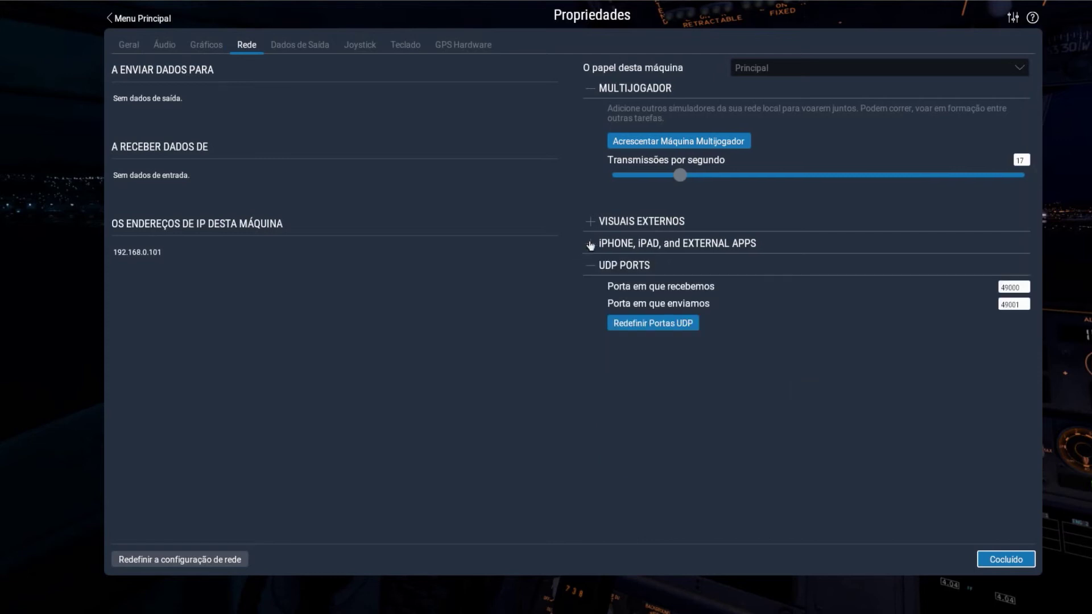
left_click(589, 244)
scroll(633, 377, "down", 2)
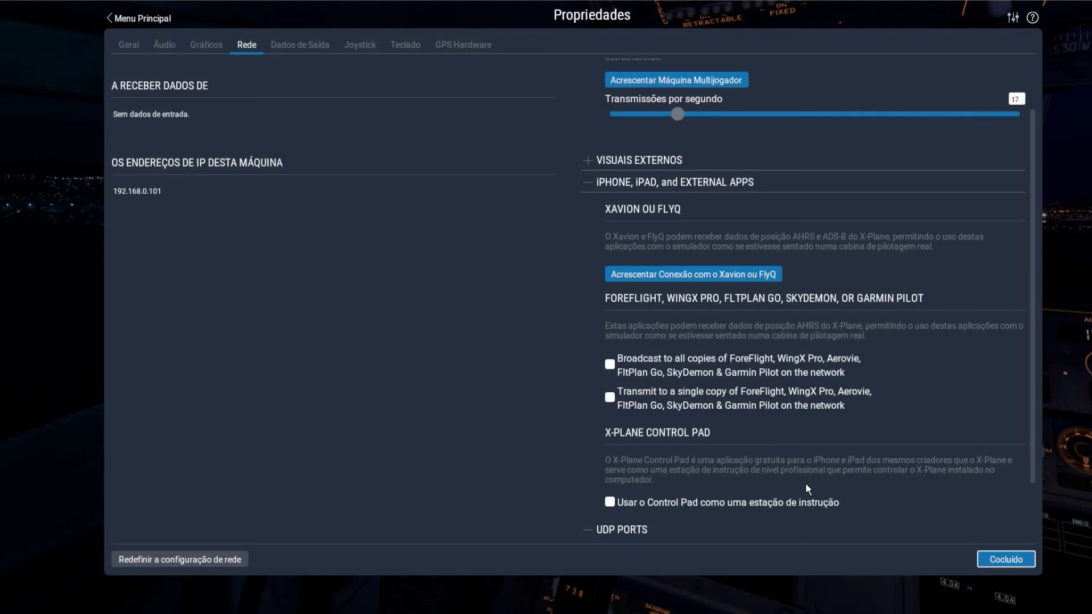
left_click(589, 182)
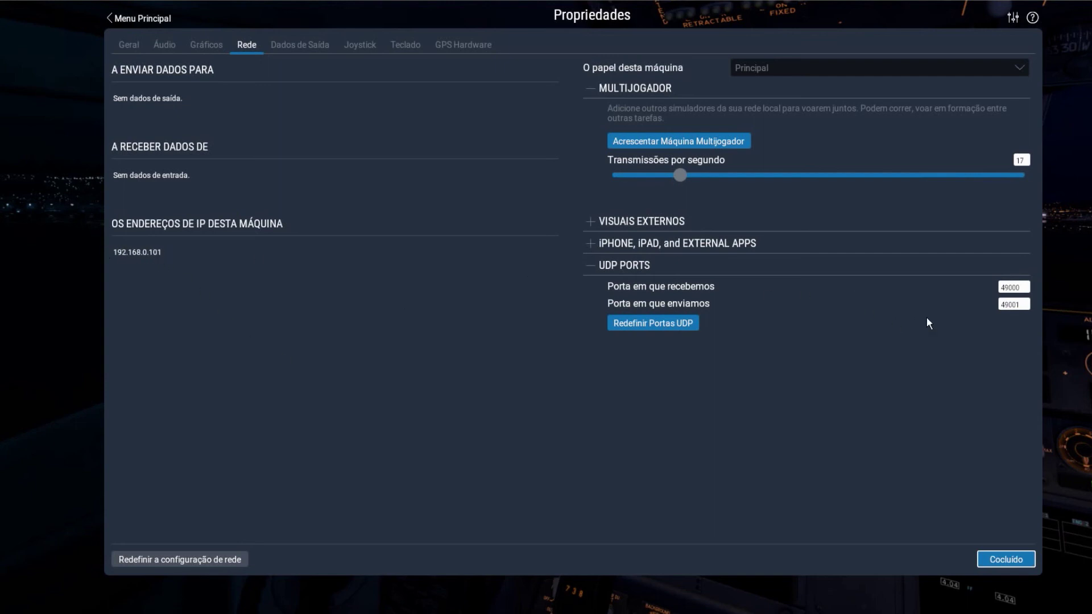
left_click_drag(1027, 305, 983, 306)
- Switch this machine's role to Visuais Externos and back to Principal
left_click(819, 70)
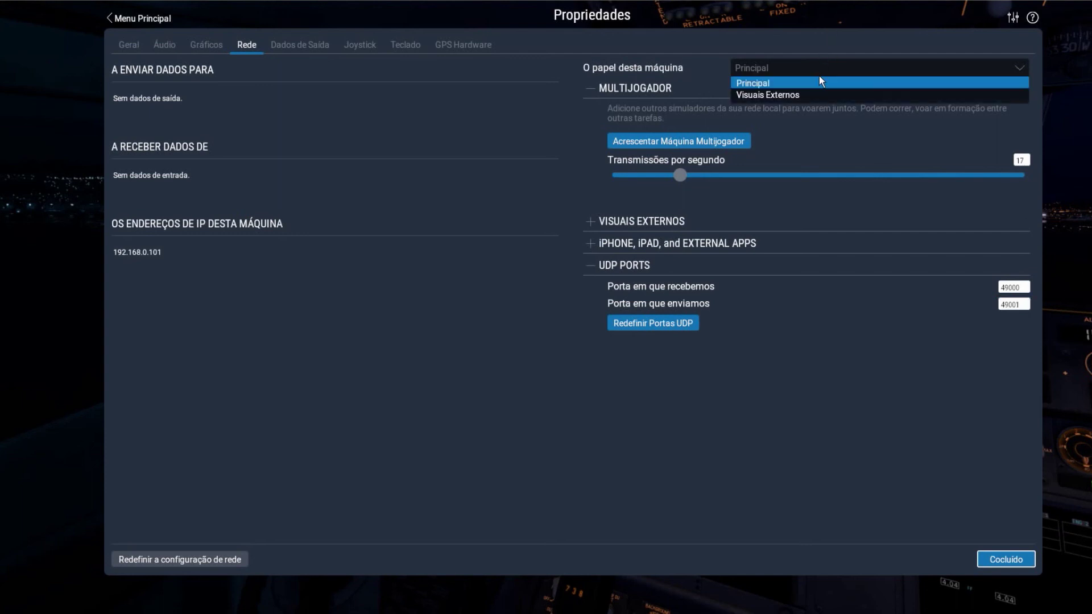
left_click(767, 96)
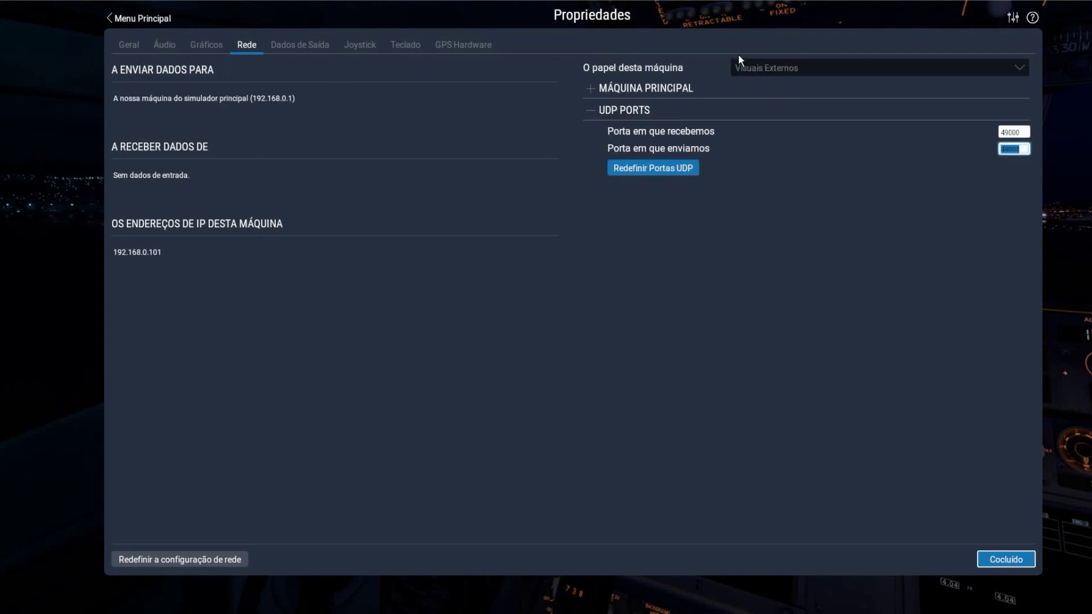
left_click(774, 75)
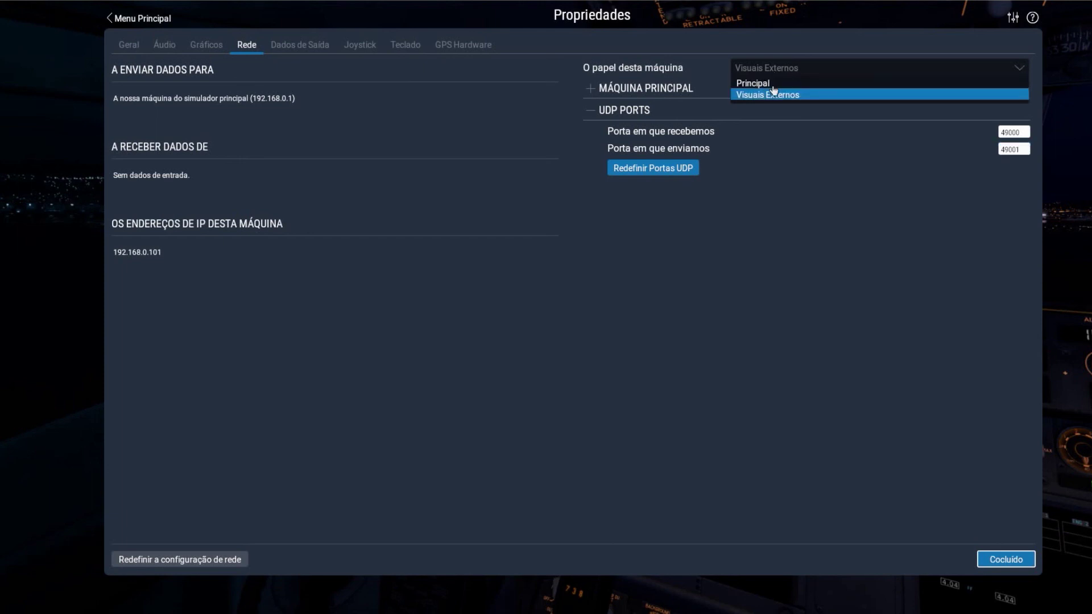
left_click(768, 95)
left_click(794, 69)
left_click(795, 84)
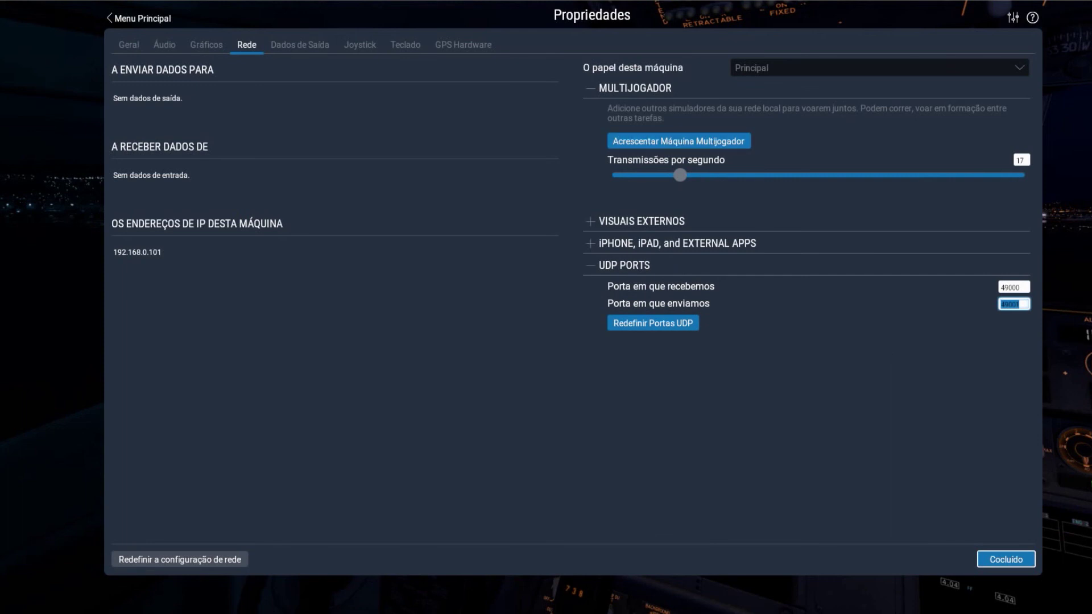
- Reset all network settings to their defaults and close the settings, returning to the main menu
left_click(219, 557)
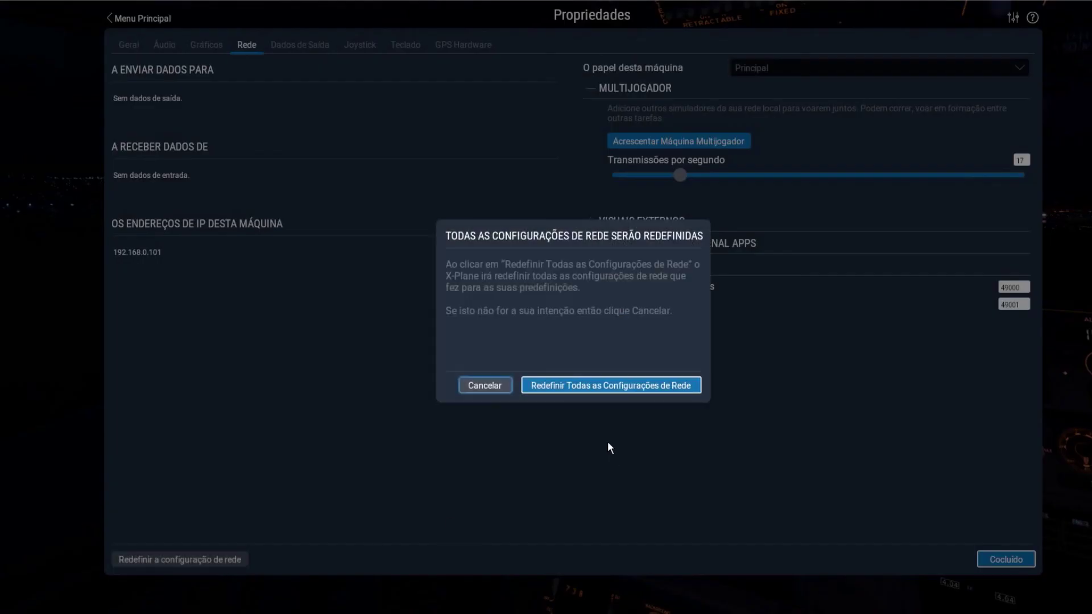
left_click(590, 384)
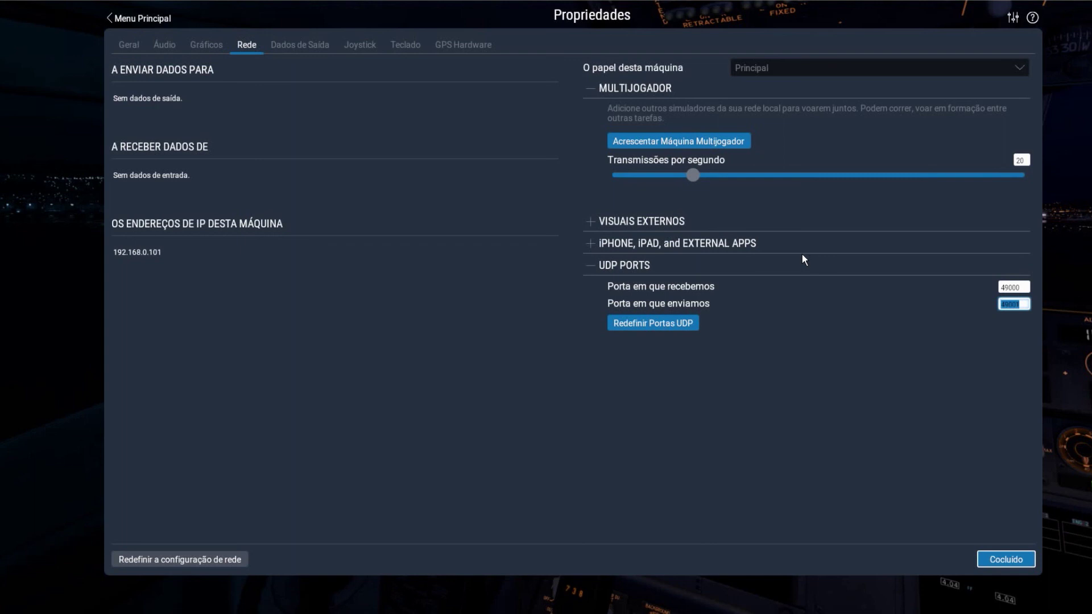
left_click(1003, 559)
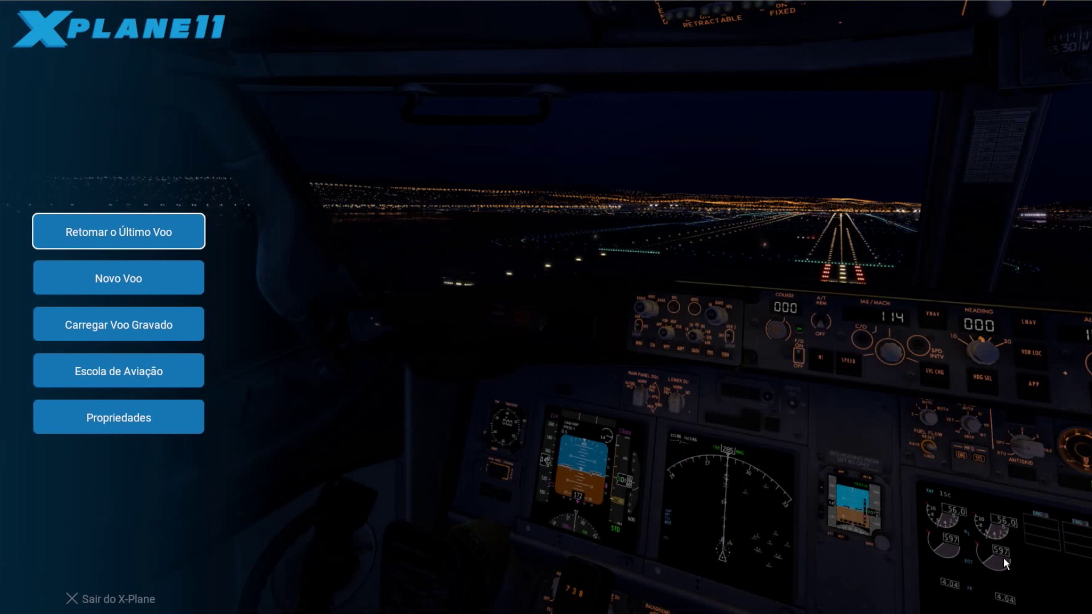